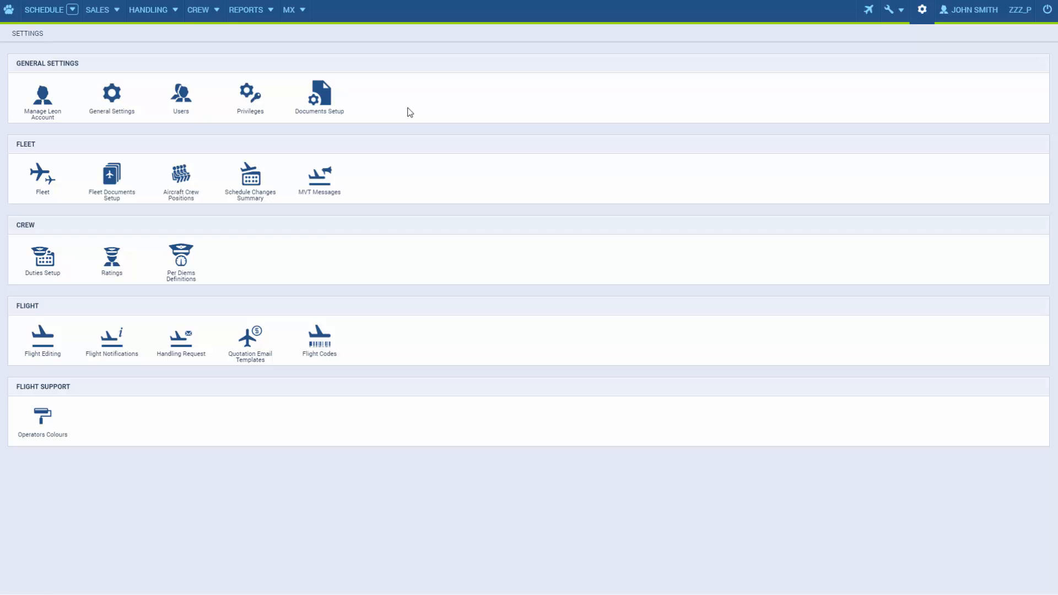
# Step: Open the aircraft price list page from the sales section
pyautogui.click(118, 15)
pyautogui.moveTo(122, 103)
pyautogui.click(183, 104)
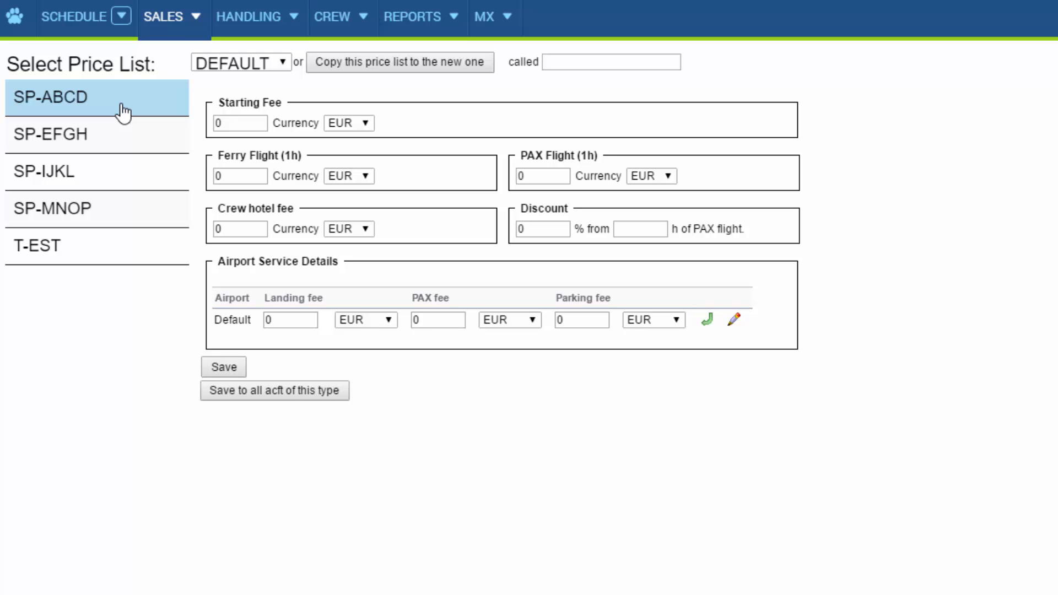
# Step: Set the starting fee to 100 and the hourly ferry flight price to 150 for SP-ABCD
pyautogui.click(233, 123)
pyautogui.write('100')
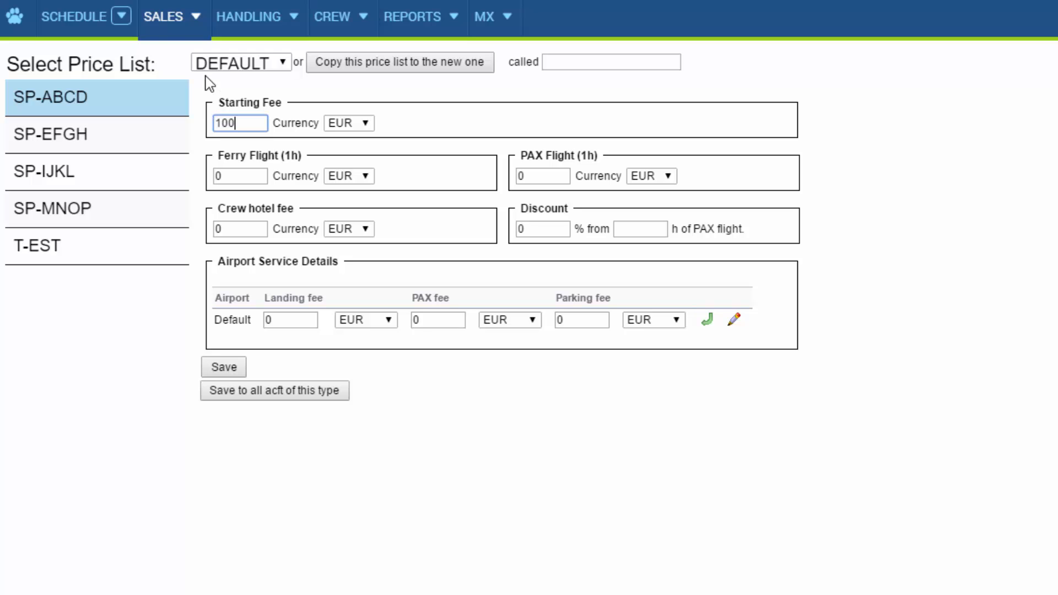
pyautogui.click(227, 177)
pyautogui.press('BackSpace')
pyautogui.write('150')
# Step: Set the hourly PAX flight price to 200 and the crew hotel fee to 100
pyautogui.click(535, 175)
pyautogui.press('BackSpace')
pyautogui.write('200')
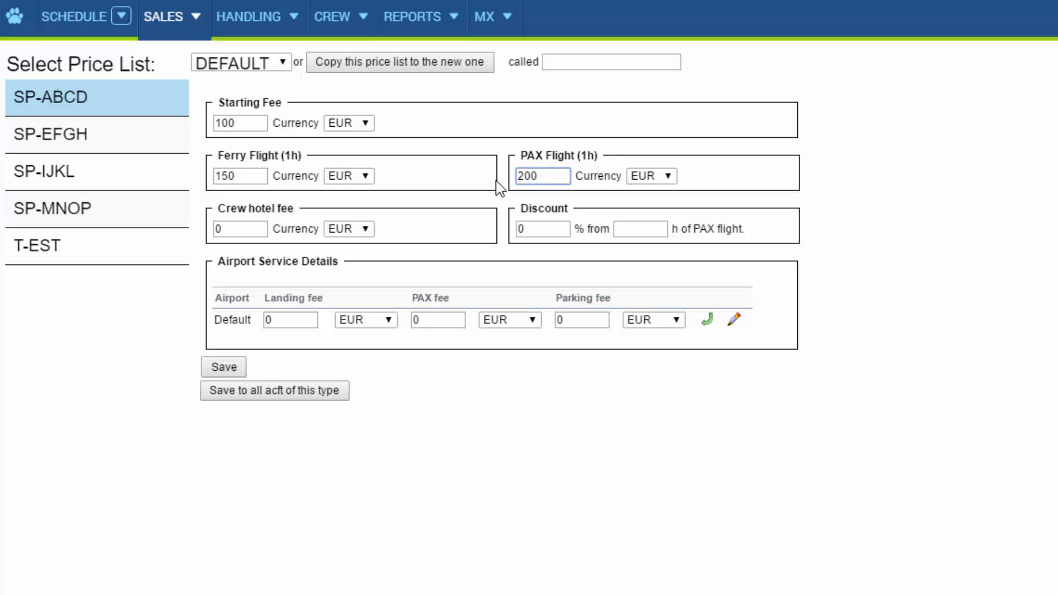
pyautogui.click(259, 228)
pyautogui.press('BackSpace')
pyautogui.write('100')
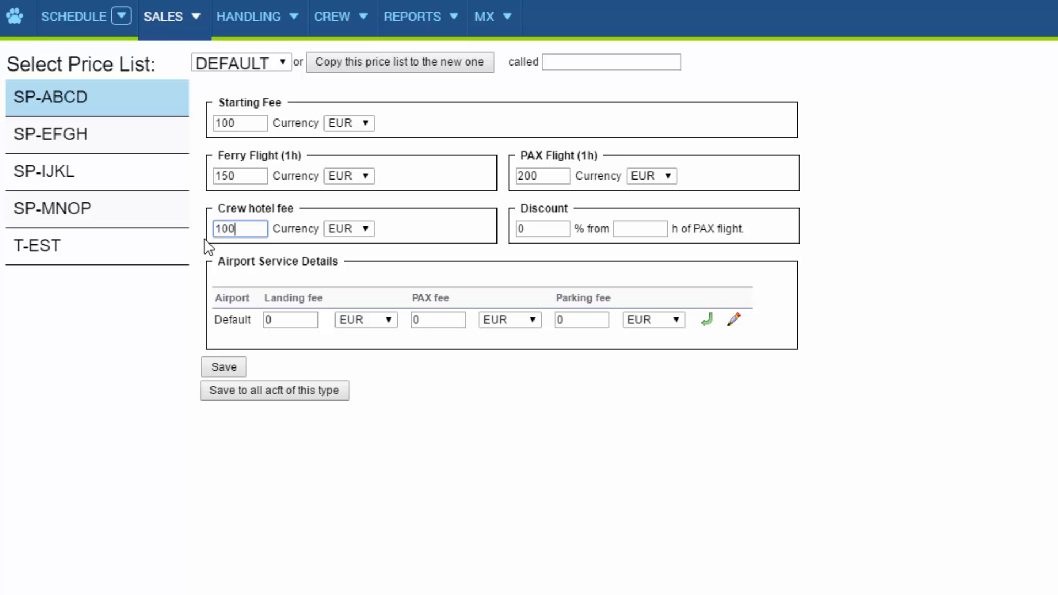
pyautogui.click(311, 250)
# Step: Set the default airport's landing fee to 230, PAX fee to 220 and parking fee to 250
pyautogui.click(292, 319)
pyautogui.moveTo(291, 320); pyautogui.dragTo(245, 322)
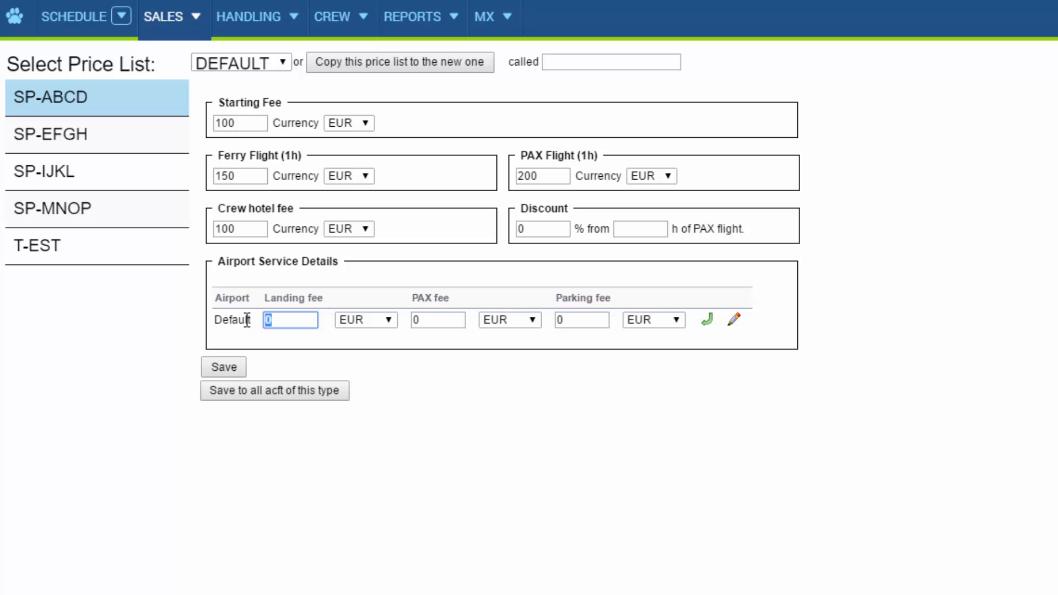
pyautogui.write('230')
pyautogui.click(442, 321)
pyautogui.press('BackSpace')
pyautogui.write('220')
pyautogui.click(576, 319)
pyautogui.press('BackSpace')
pyautogui.write('250')
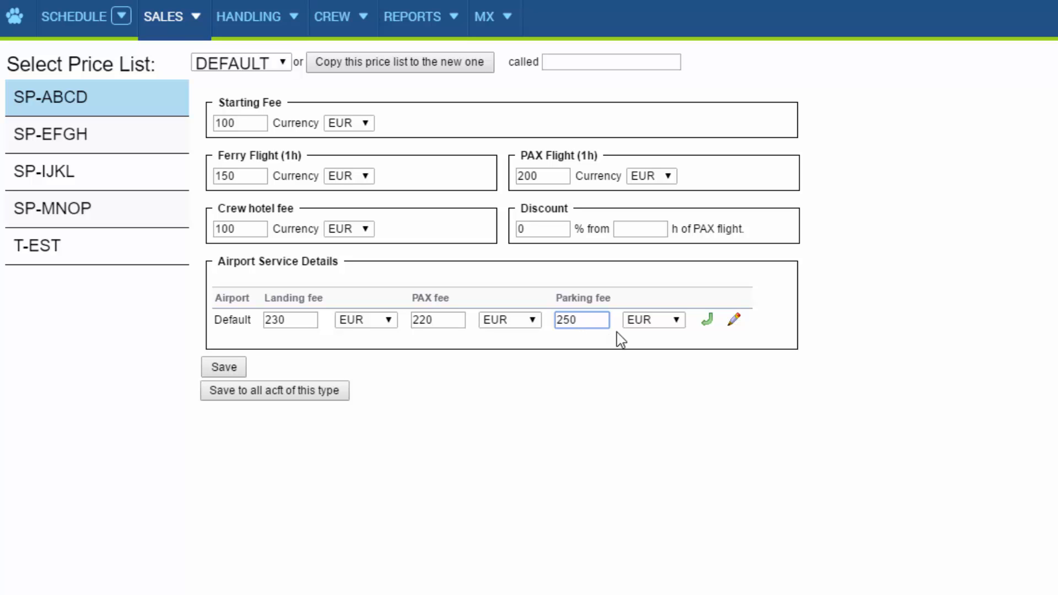
# Step: Add an airport service row for LTN with landing fee 150, PAX fee 160 and parking fee 100
pyautogui.click(710, 320)
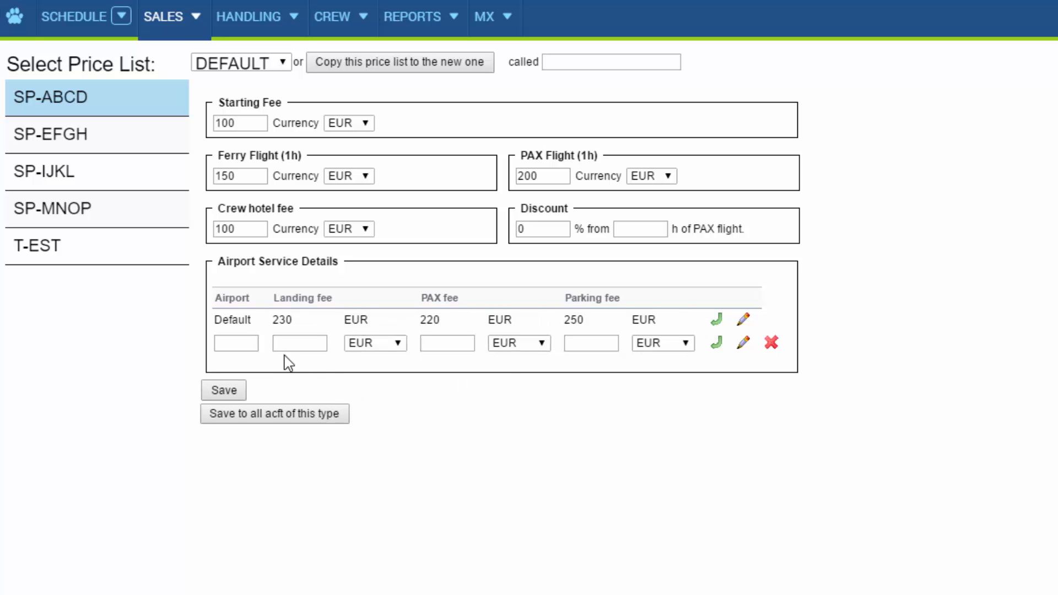
pyautogui.click(237, 345)
pyautogui.write('LTN')
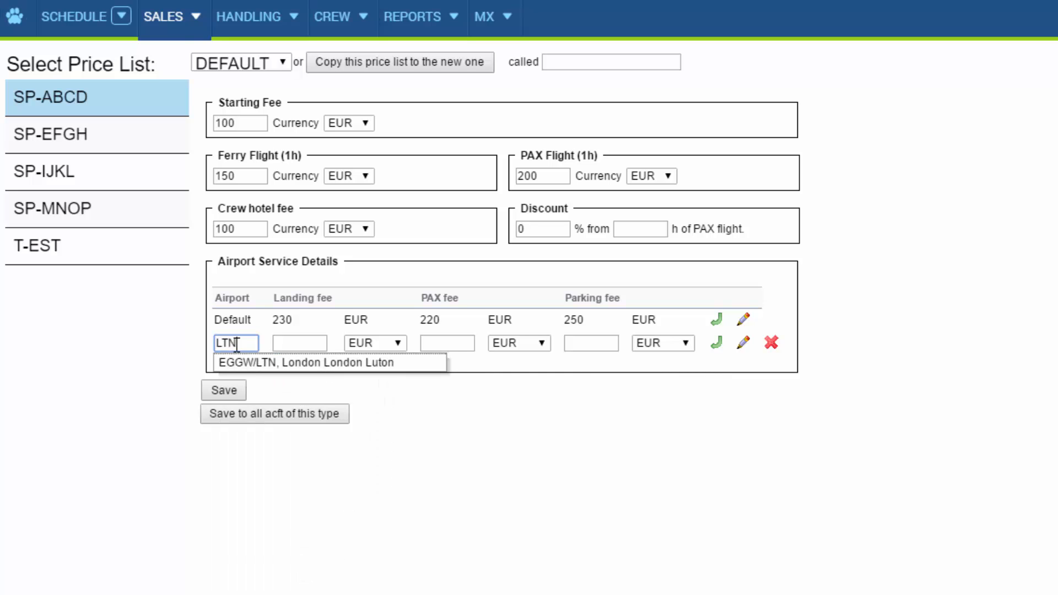
pyautogui.click(248, 361)
pyautogui.click(301, 341)
pyautogui.write('150')
pyautogui.click(457, 342)
pyautogui.write('160')
pyautogui.click(579, 342)
pyautogui.write('100')
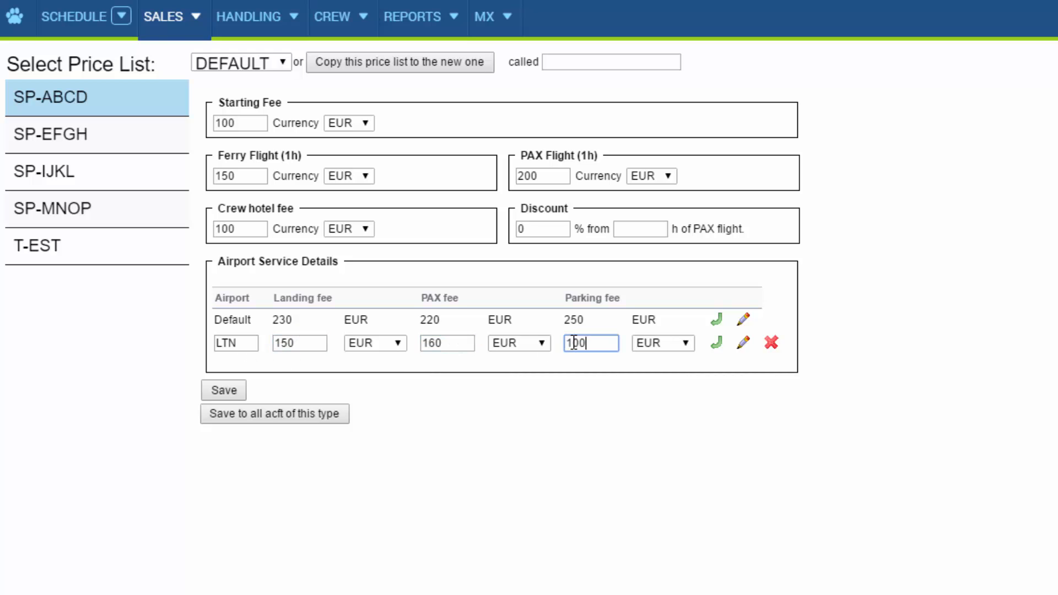
# Step: Add an airport service row for VKO with landing fee 200, PAX fee 100 and parking fee 130
pyautogui.click(716, 343)
pyautogui.click(236, 366)
pyautogui.write('VKO')
pyautogui.click(286, 382)
pyautogui.click(297, 365)
pyautogui.write('200')
pyautogui.click(466, 367)
pyautogui.write('100')
pyautogui.click(594, 368)
pyautogui.write('130')
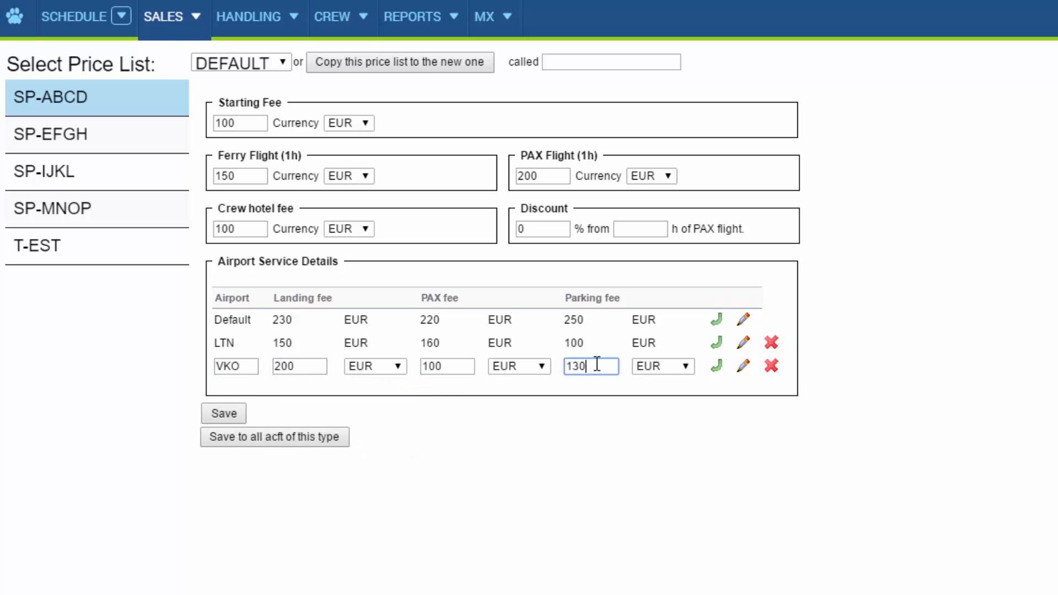
# Step: Change all three VKO fee currencies to USD and save the price list, also to all aircraft of this type
pyautogui.click(398, 367)
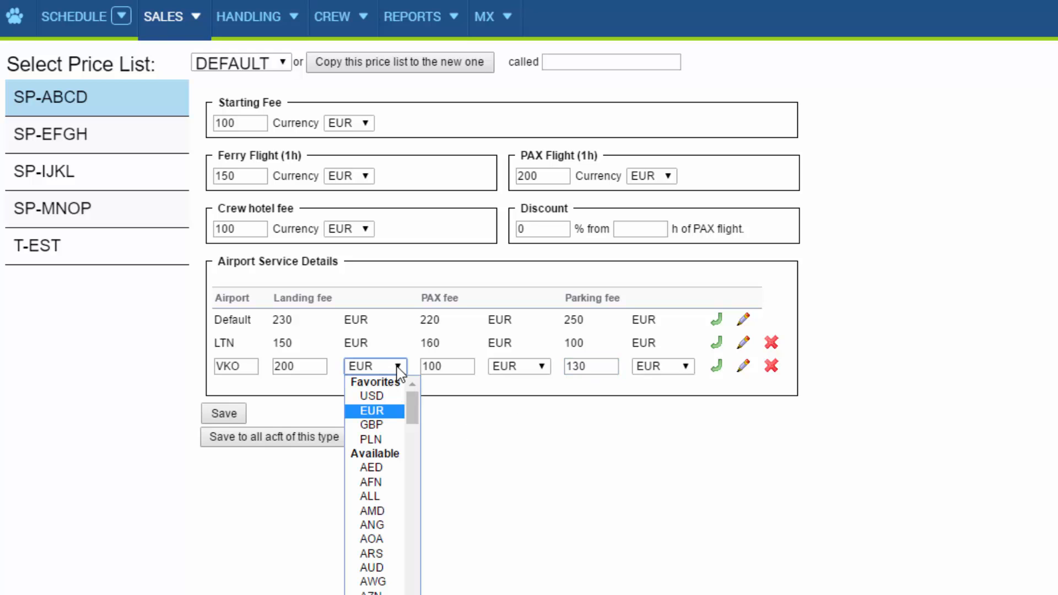
pyautogui.click(388, 395)
pyautogui.click(540, 367)
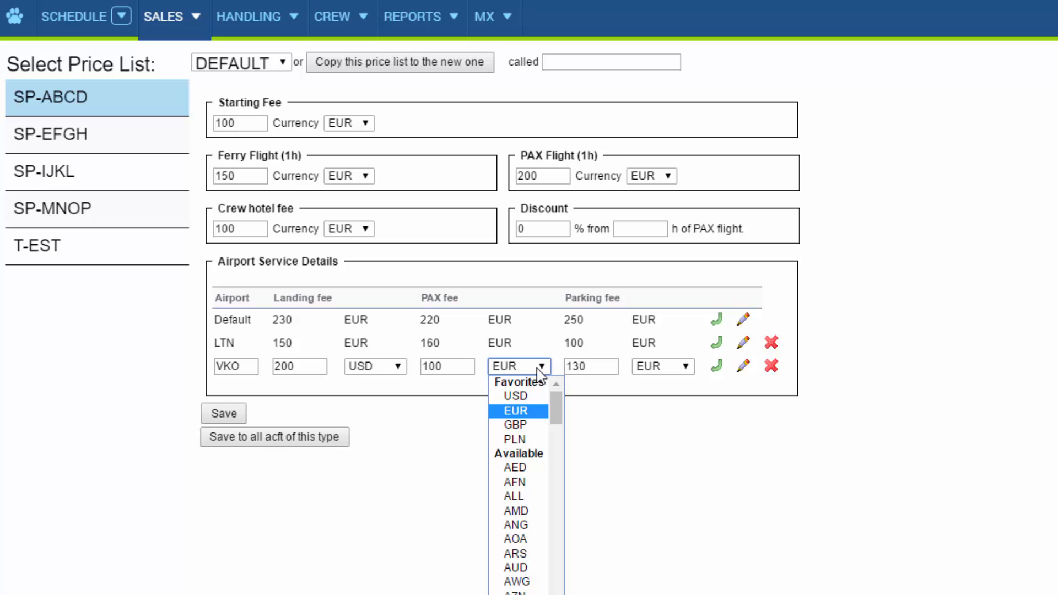
pyautogui.click(534, 396)
pyautogui.click(654, 366)
pyautogui.click(680, 396)
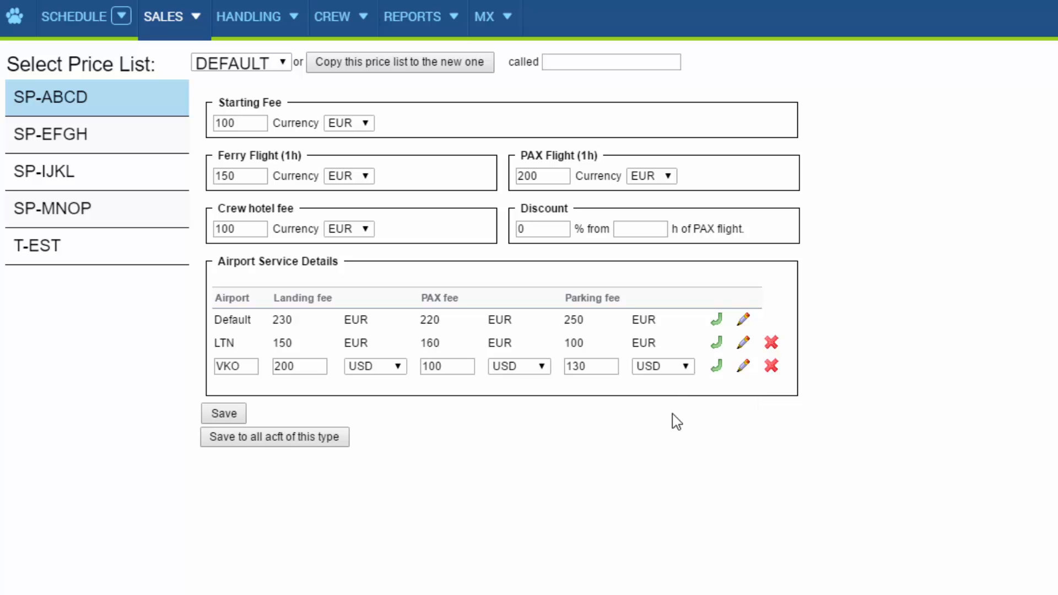
pyautogui.click(228, 414)
pyautogui.click(263, 443)
# Step: Copy the DEFAULT price list to a new one called Client X
pyautogui.click(565, 65)
pyautogui.write('Client')
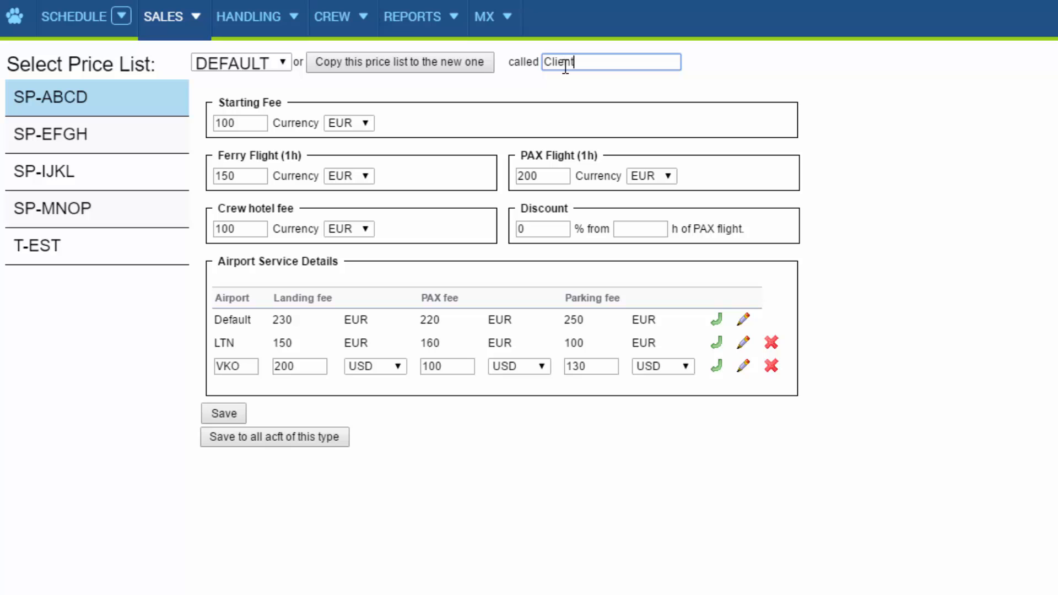
pyautogui.write(' X')
pyautogui.click(452, 70)
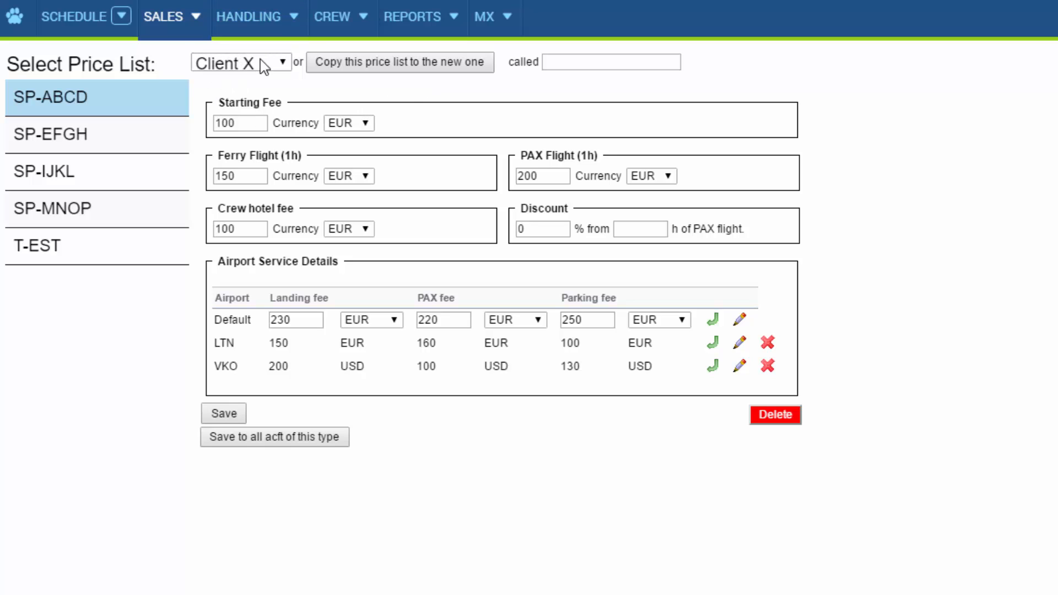
# Step: In the Client X price list, set the ferry flight price to 200, PAX flight to 250 and crew hotel fee to 300
pyautogui.click(281, 69)
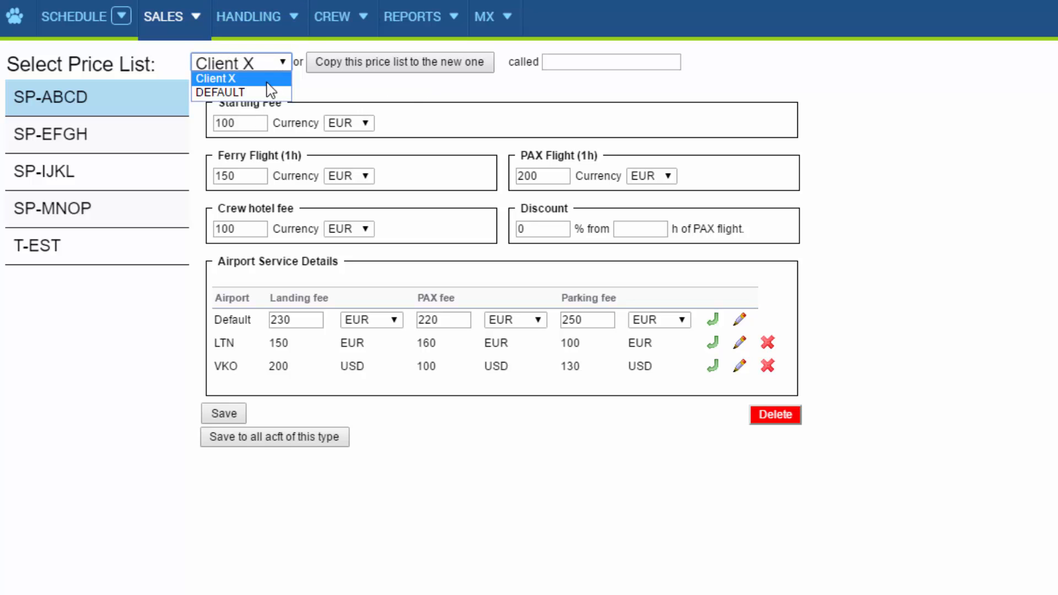
pyautogui.click(267, 79)
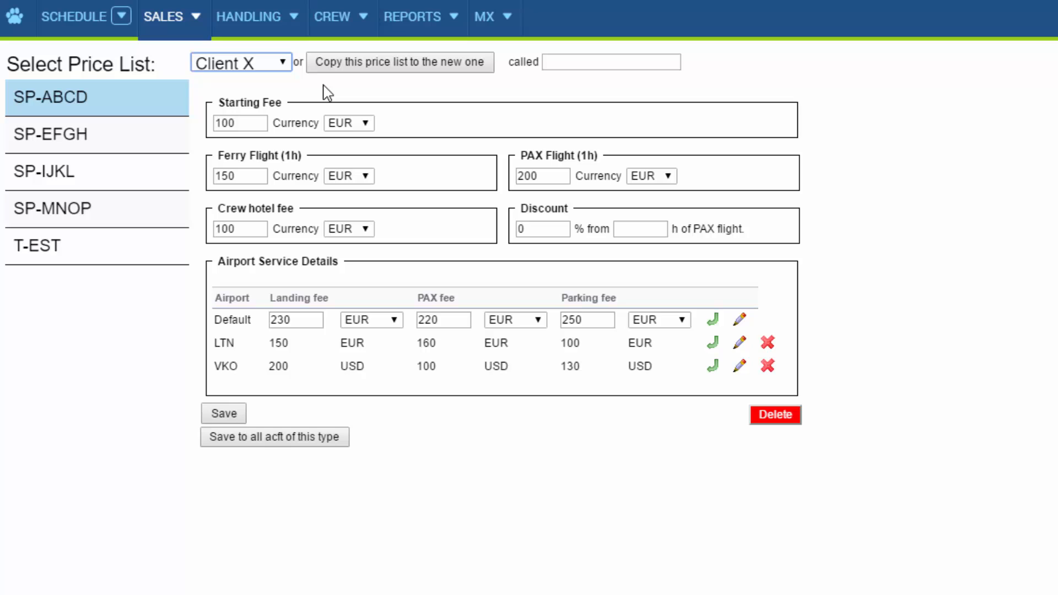
pyautogui.doubleClick(239, 176)
pyautogui.write('200')
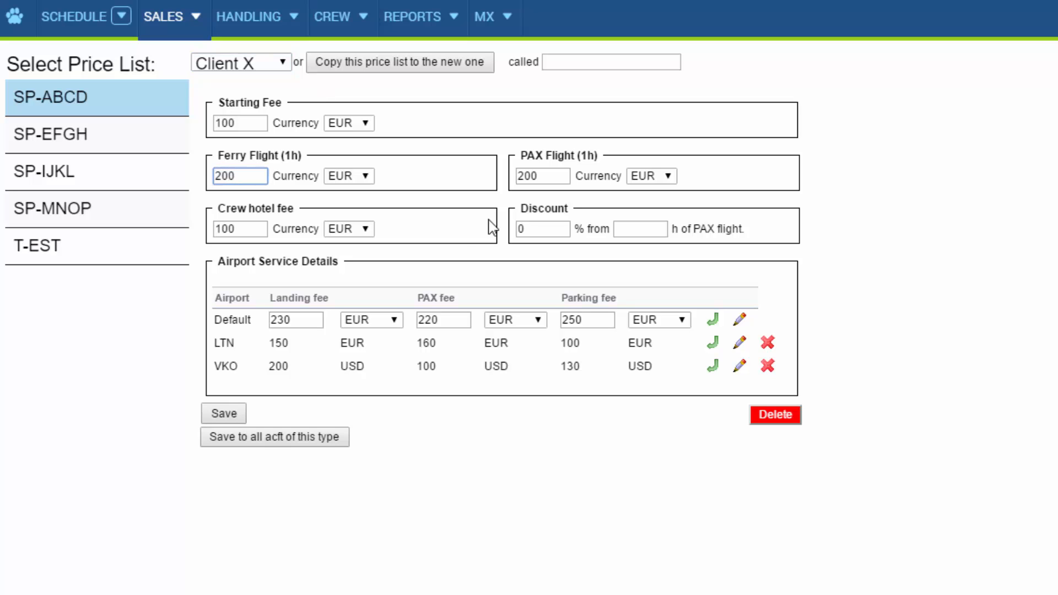
pyautogui.press('Tab')
pyautogui.write('250')
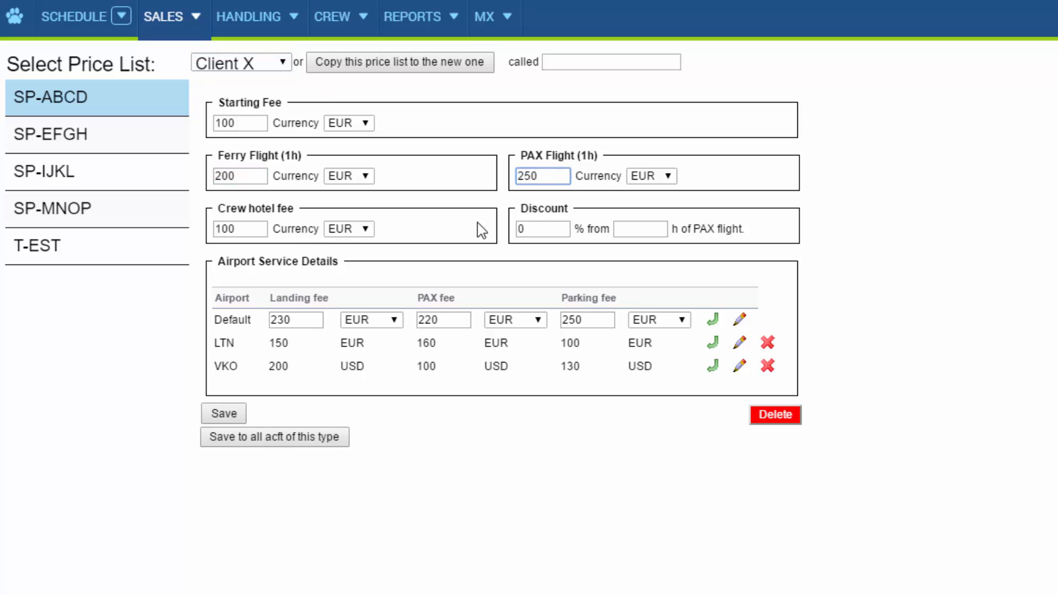
pyautogui.press('Tab')
pyautogui.write('300')
# Step: Set a 5% discount from 2 h of PAX flight and save the Client X price list
pyautogui.click(554, 229)
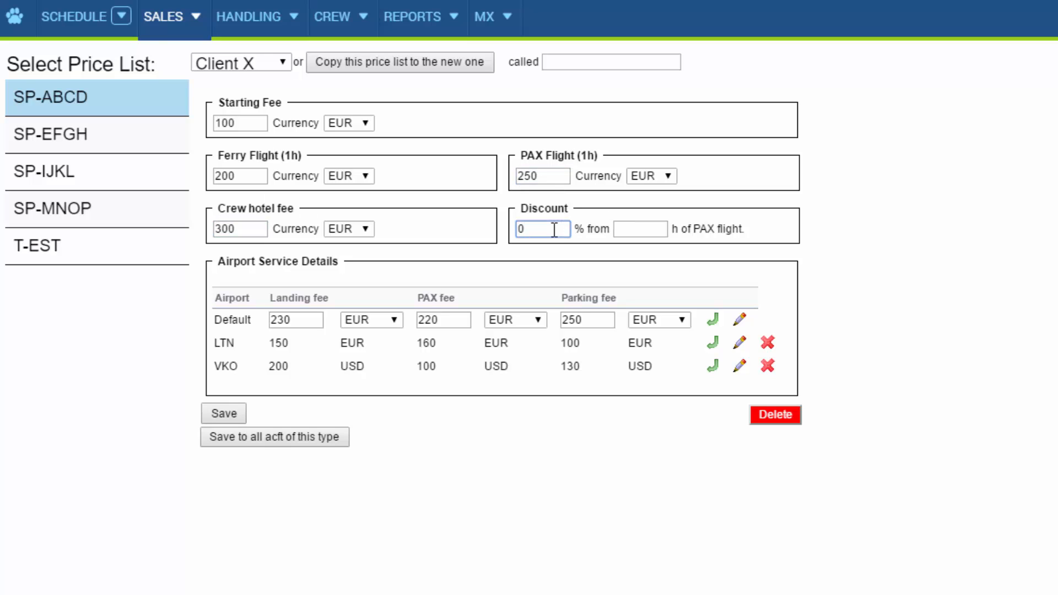
pyautogui.press('BackSpace')
pyautogui.write('5')
pyautogui.click(658, 231)
pyautogui.write('2')
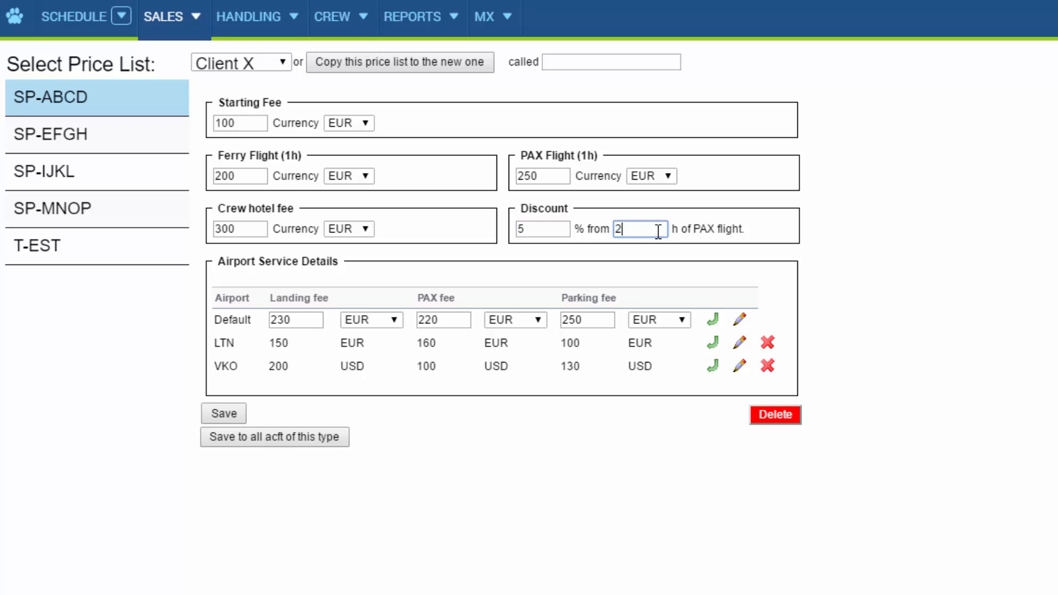
pyautogui.click(667, 253)
pyautogui.click(227, 413)
pyautogui.click(758, 462)
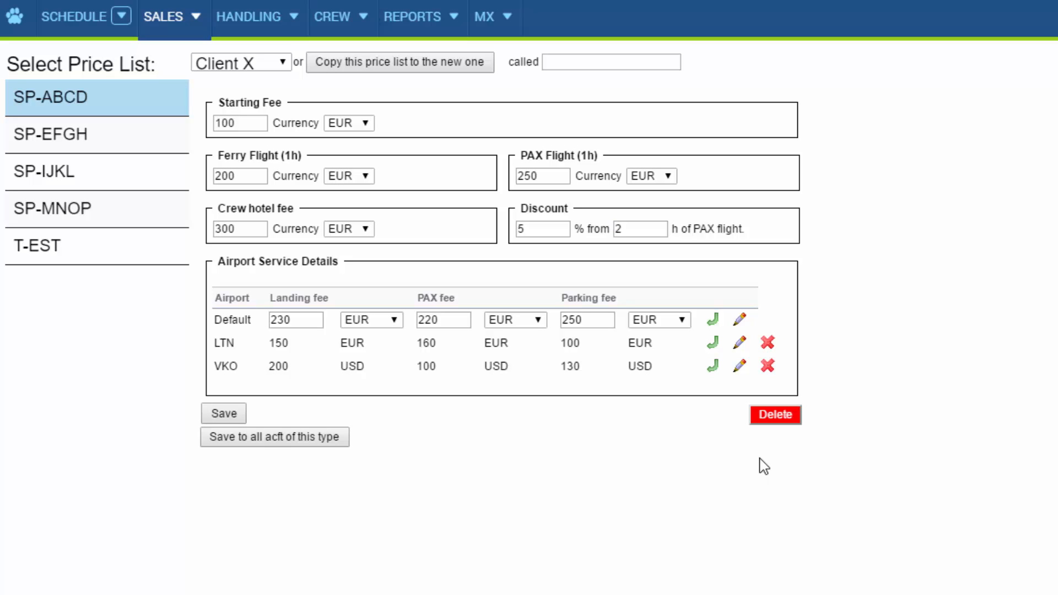